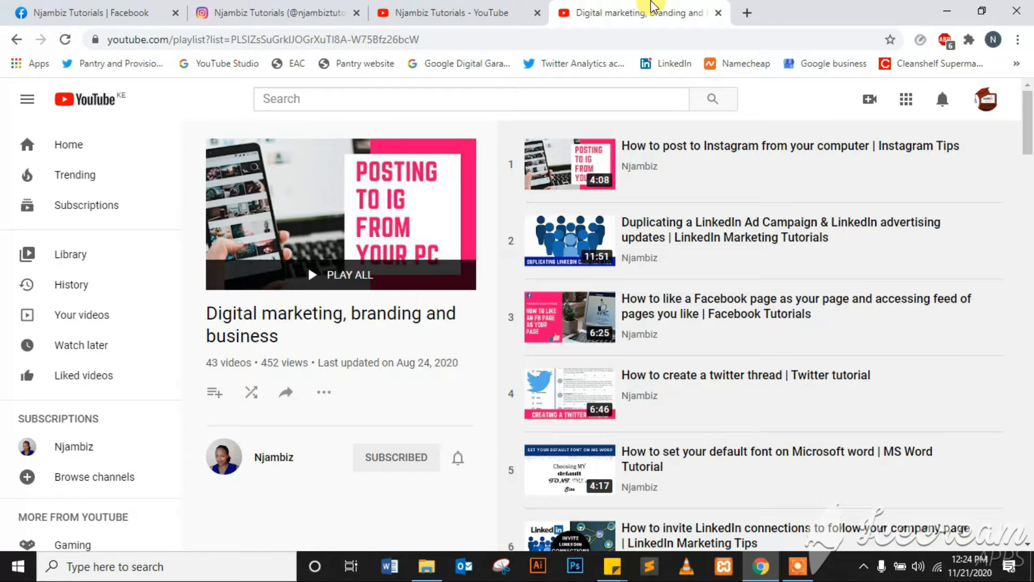
- Look over the Njambiz channel home page and the Njambiz Tutorials channel page on YouTube
click(18, 39)
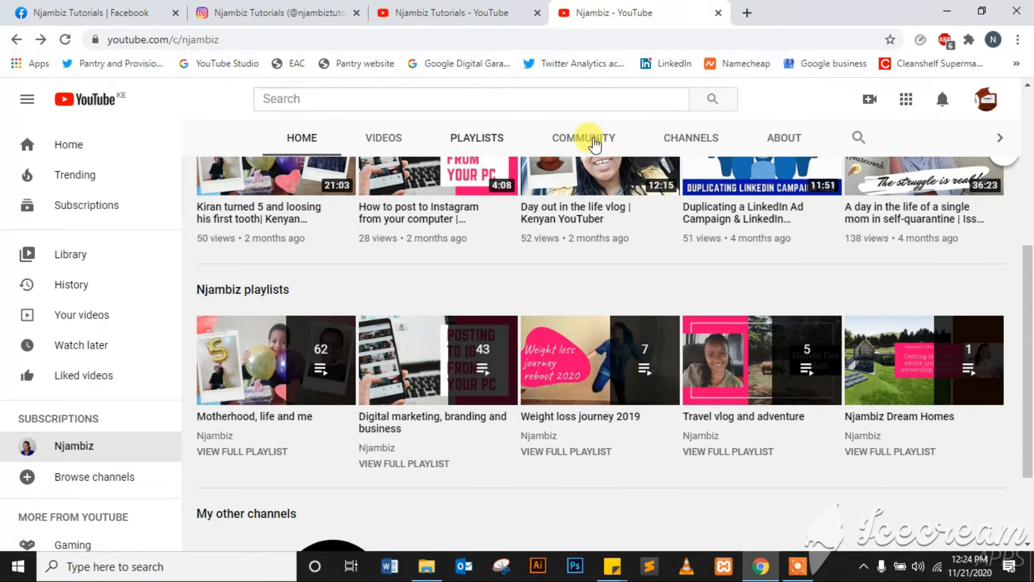
drag(1029, 262, 1029, 108)
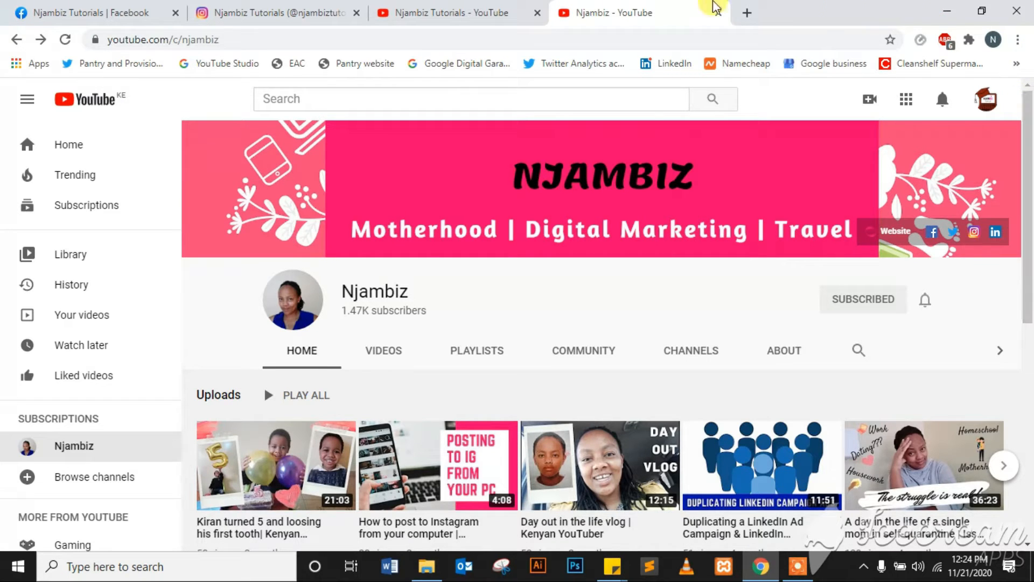
click(476, 7)
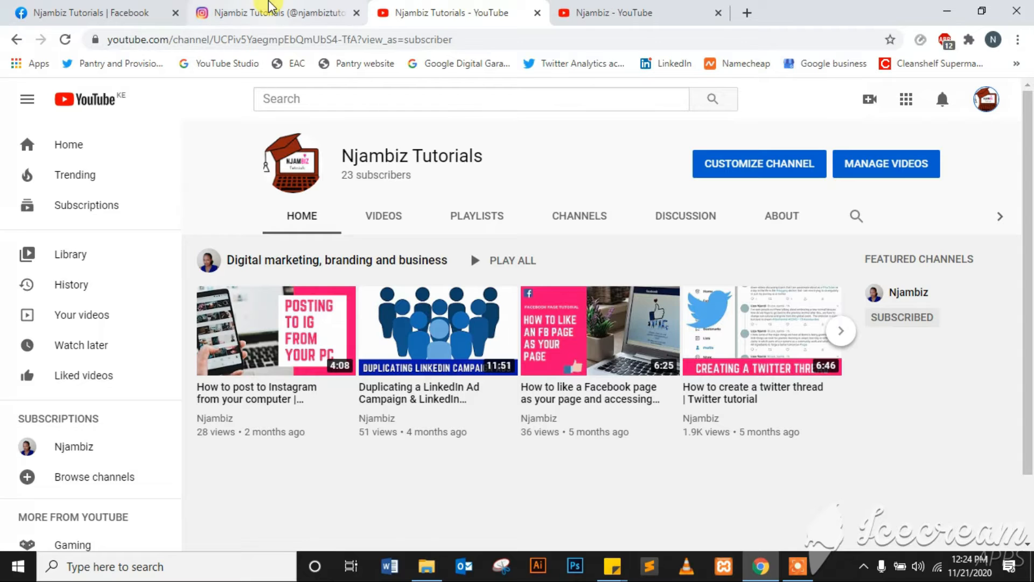
- Switch to the Njambiz Tutorials Facebook page and display the Scheduled Posts section of its Publishing Tools
click(119, 6)
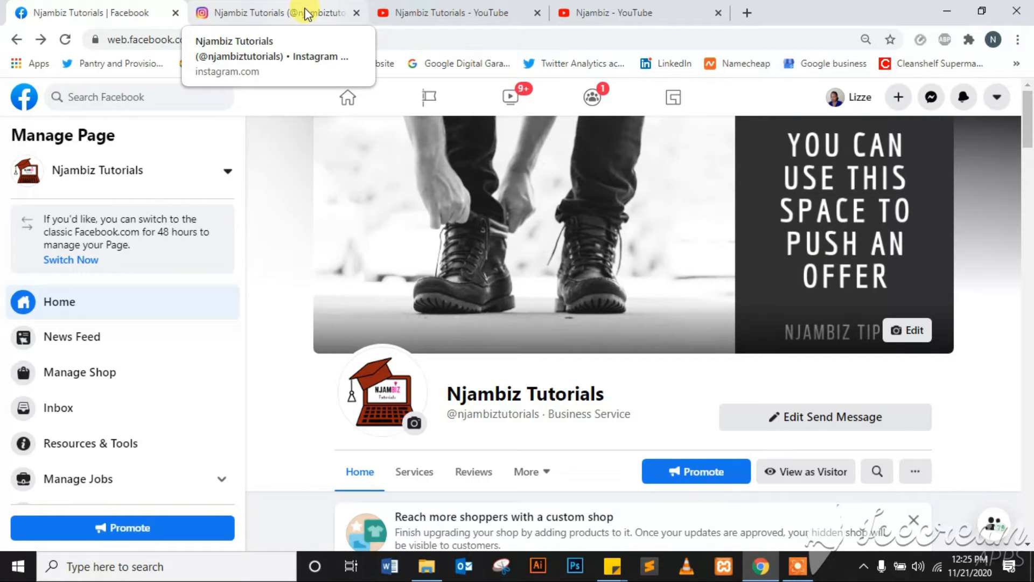
drag(1032, 133, 1033, 140)
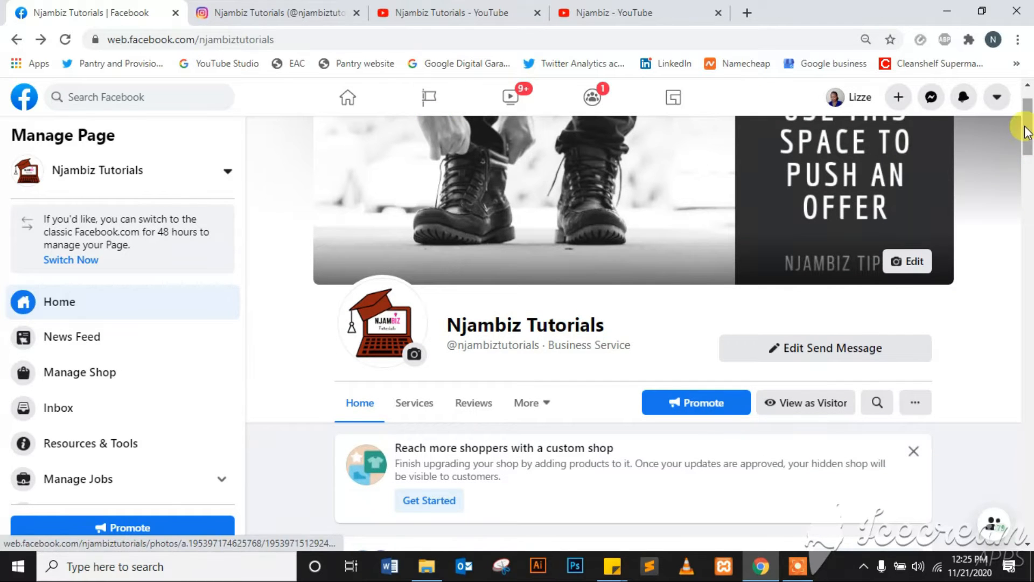
drag(1026, 131, 1027, 103)
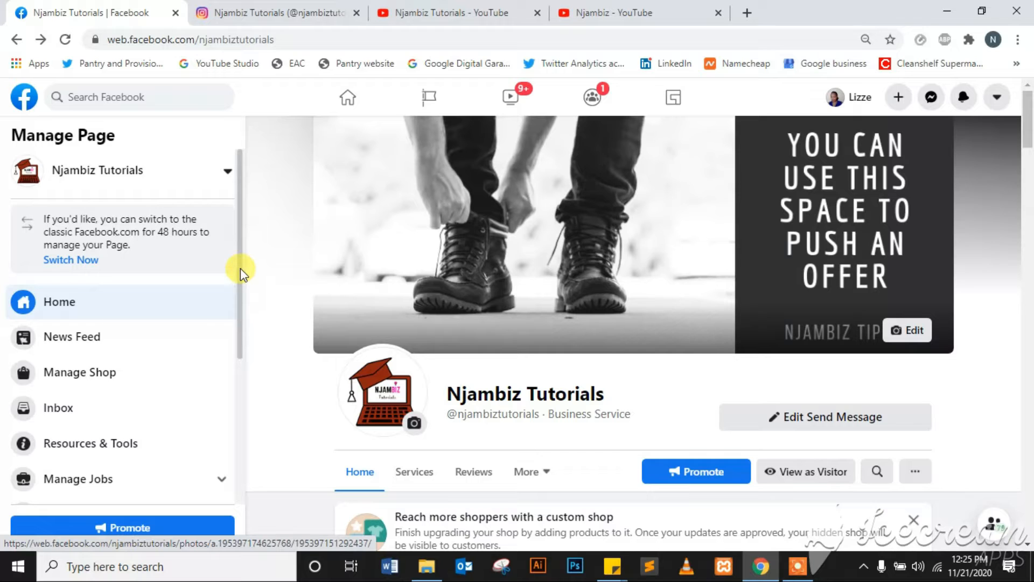
drag(241, 269, 244, 318)
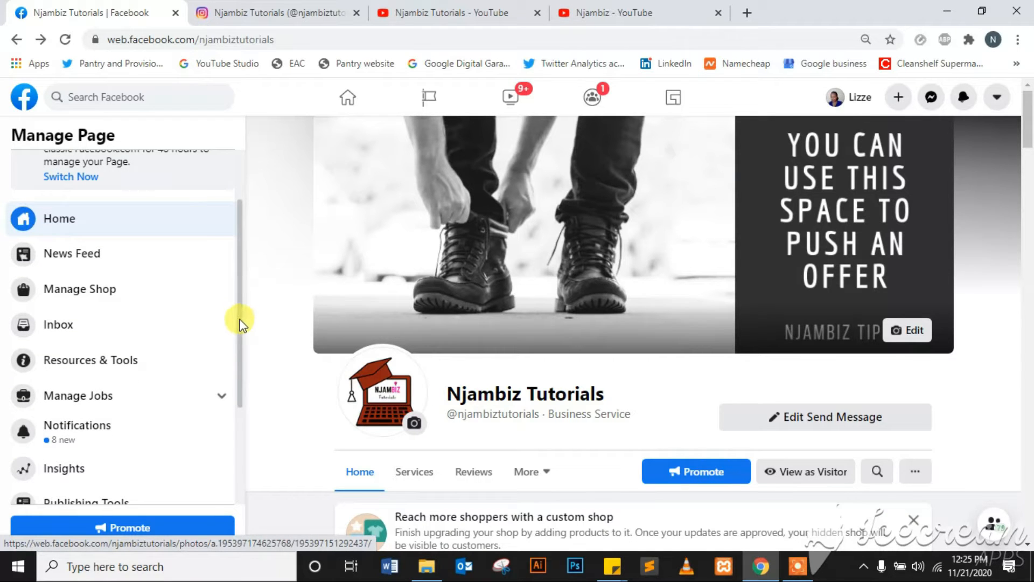
drag(240, 323, 242, 401)
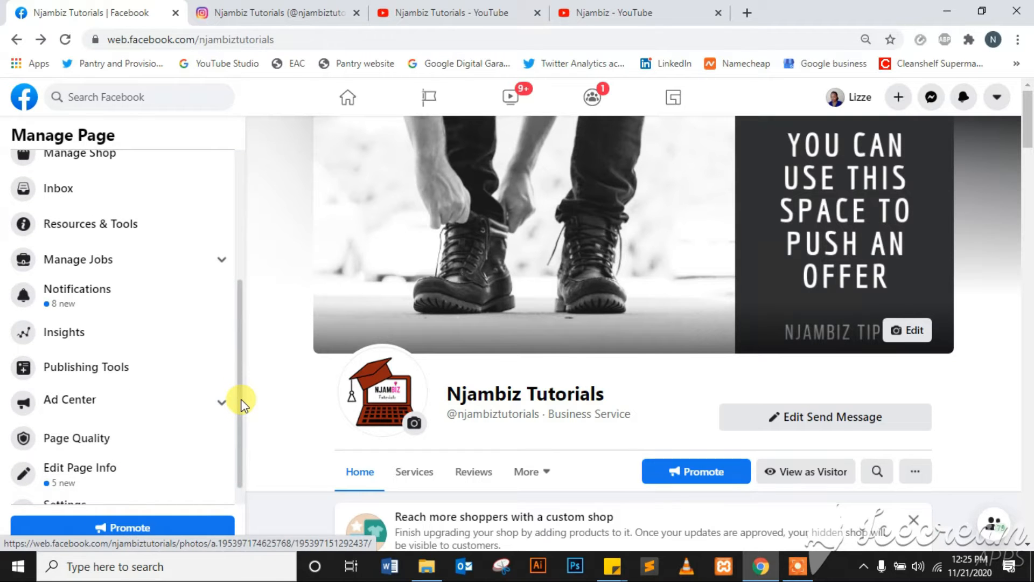
click(157, 377)
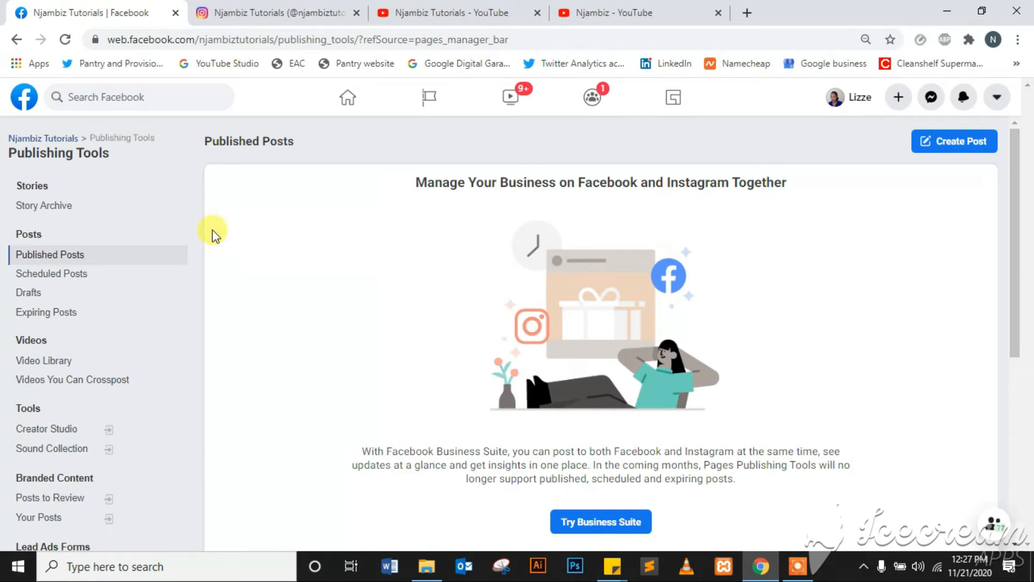
click(64, 274)
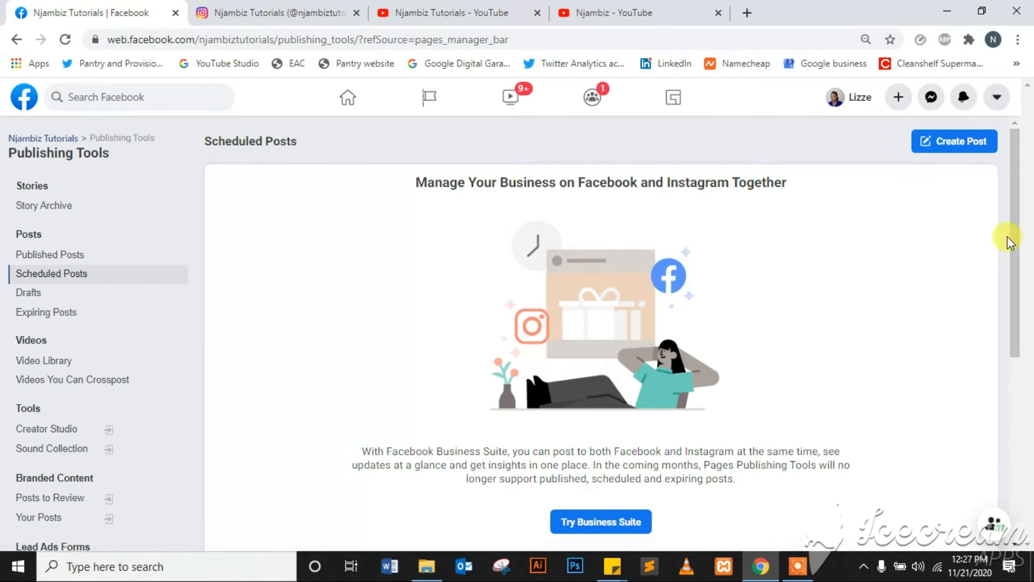
- Create a new post, reconnect the Instagram account with confirmed access, and include njambiztutorials on Instagram as a placement
click(958, 145)
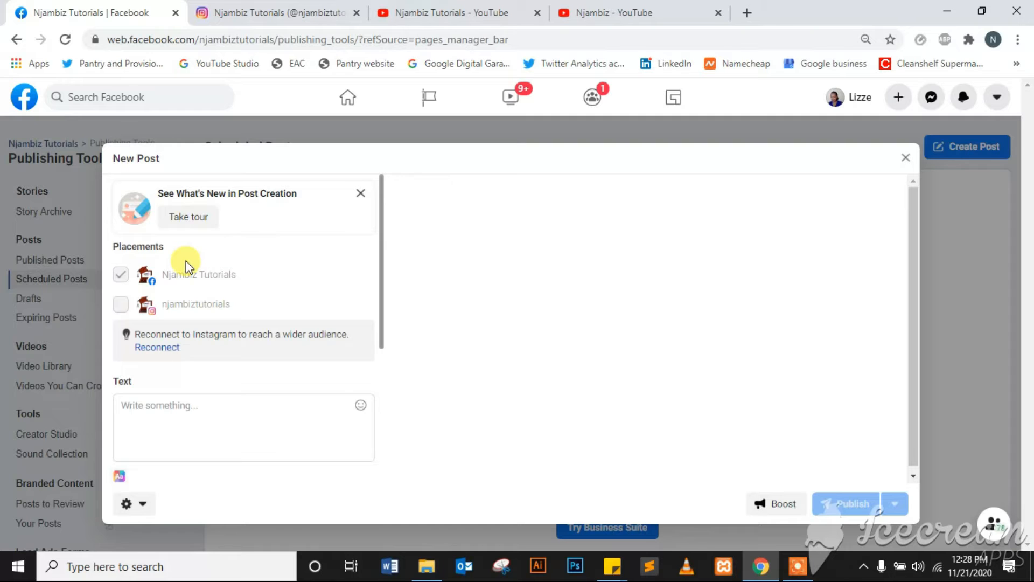
click(157, 348)
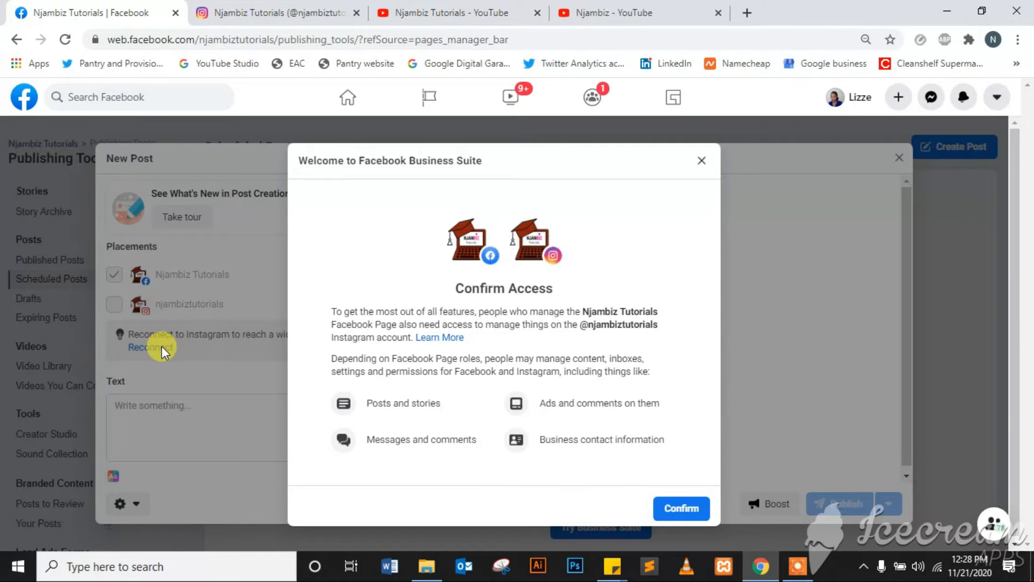
click(682, 507)
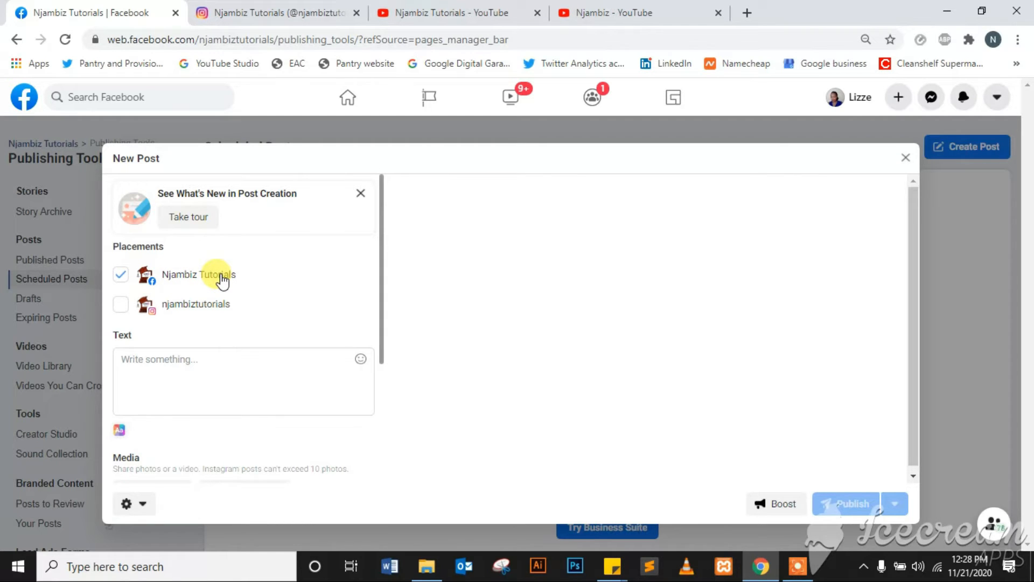
click(121, 307)
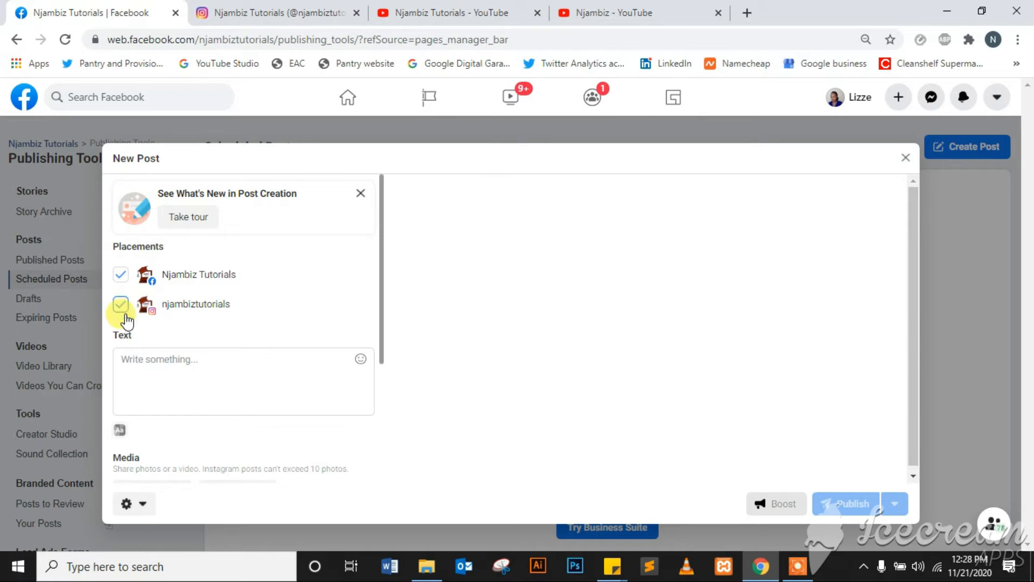
- Write the post text "Learn how to schedule Instagram posts through Facebook in today's video only on Njambiz Tutorials YouTube channel (link in bio)"
click(202, 378)
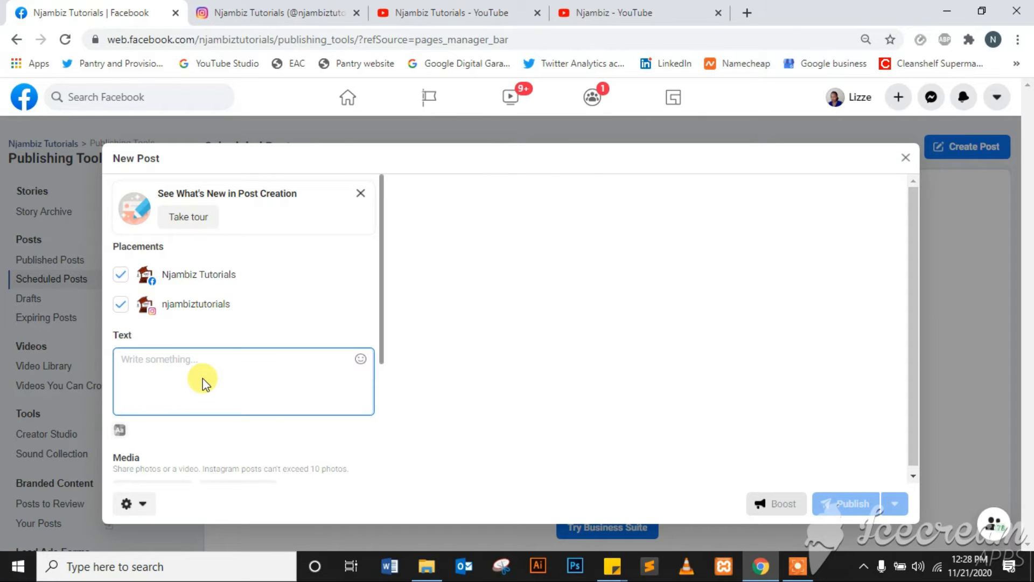
text(Learn how to schedule Instagram pos)
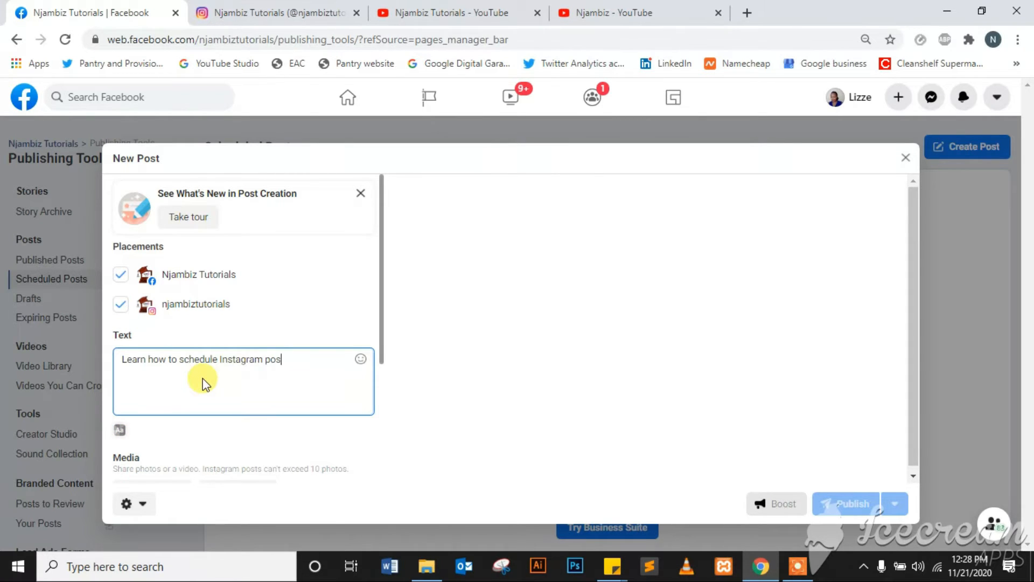
text(ts through Facebook in today's video only on Njambiz Tutorials.....rem)
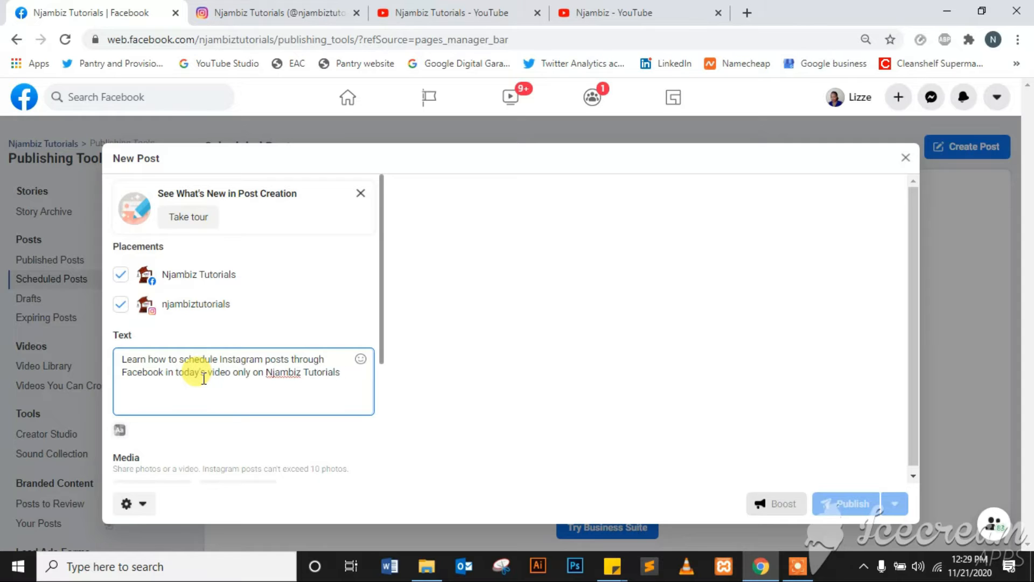
click(160, 388)
text(YouTube channel (link in bio))
- Continue the post text with "remember to like, comment, share and subscribe for more tips and tricks on digital marketing, branding and"
key(End)
text(ber)
key(BackSpace)
key(BackSpace)
key(BackSpace)
key(BackSpace)
text(ember to like, comment, share and subscribe for more tips and trisck)
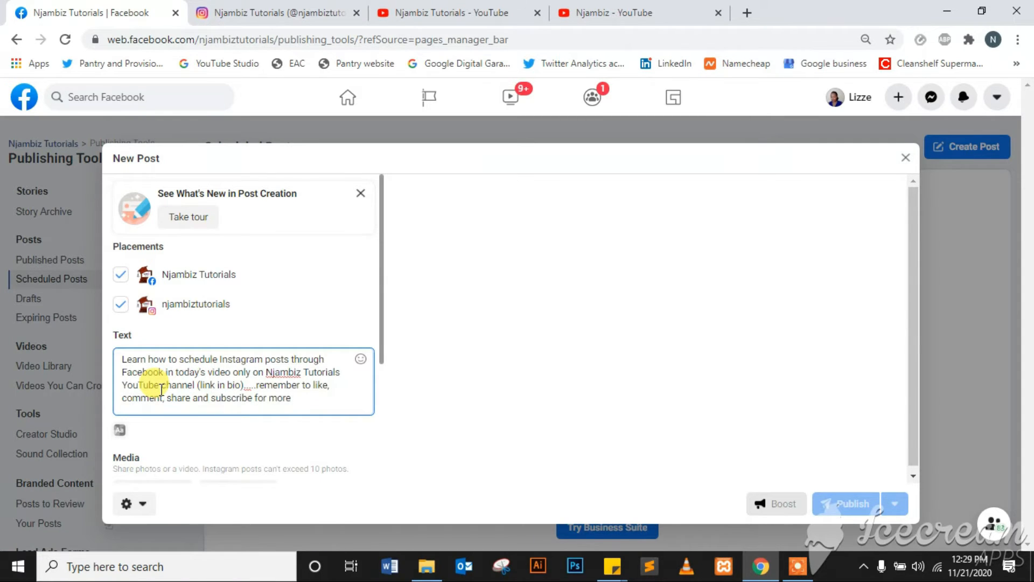
key(BackSpace)
key(BackSpace)
key(BackSpace)
text(cks on digital marketing, branding and b)
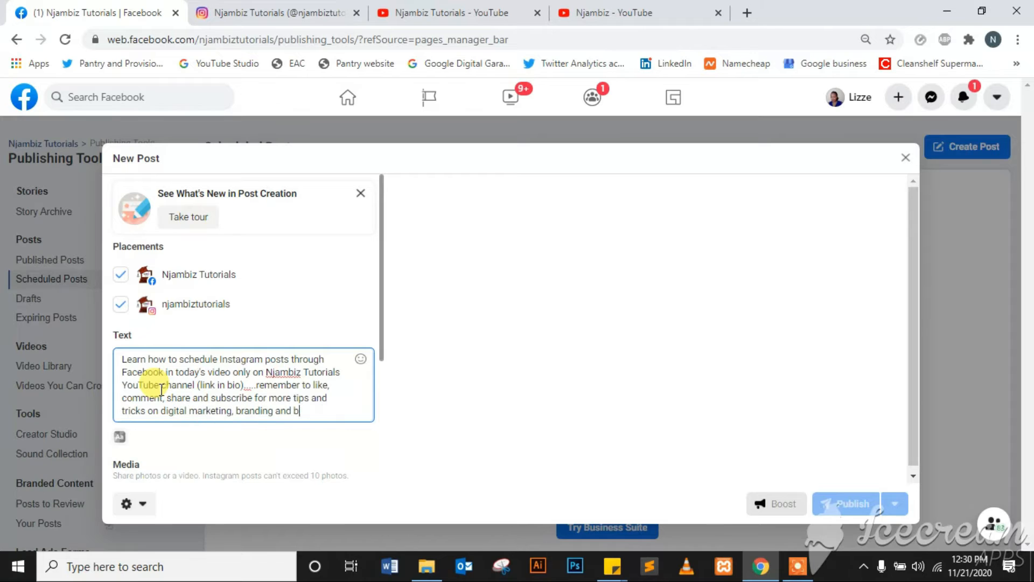
- Finish the text with "business!!!" and the hashtags #business #digitalmarketing #onlinemarketing #youtube #YouTuber #socialmediatips #socialmediamarketing #youtubetutorials
text(usiness #business #digitalmarketing #onlinemarke)
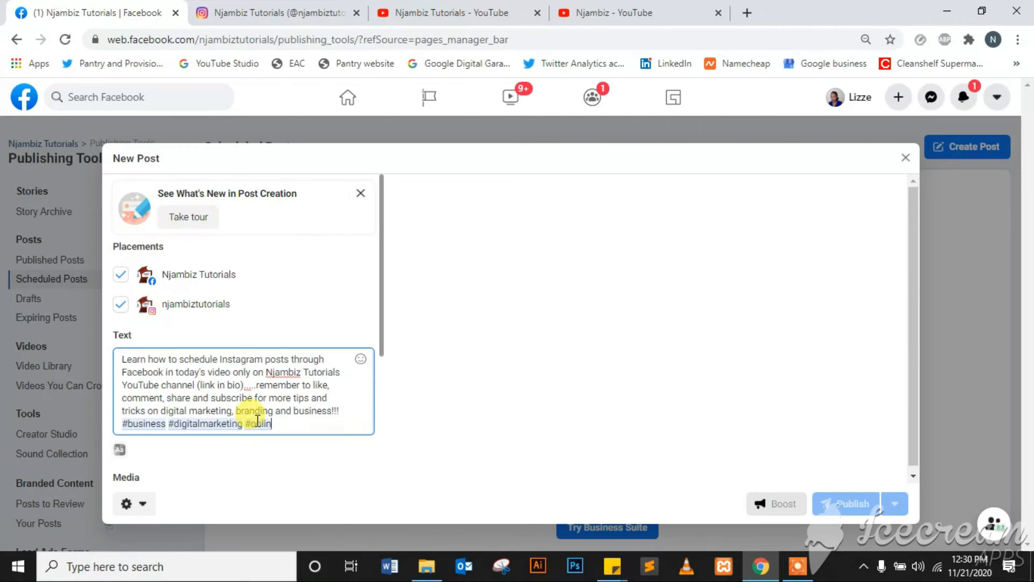
click(341, 325)
text(#youtube)
click(349, 278)
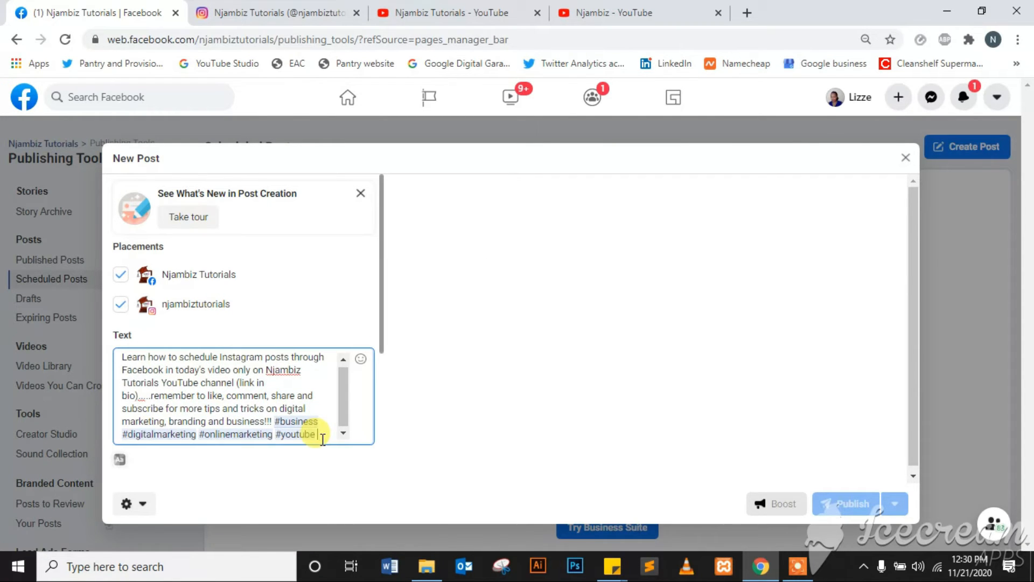
text(#YouTuber #socialmedia)
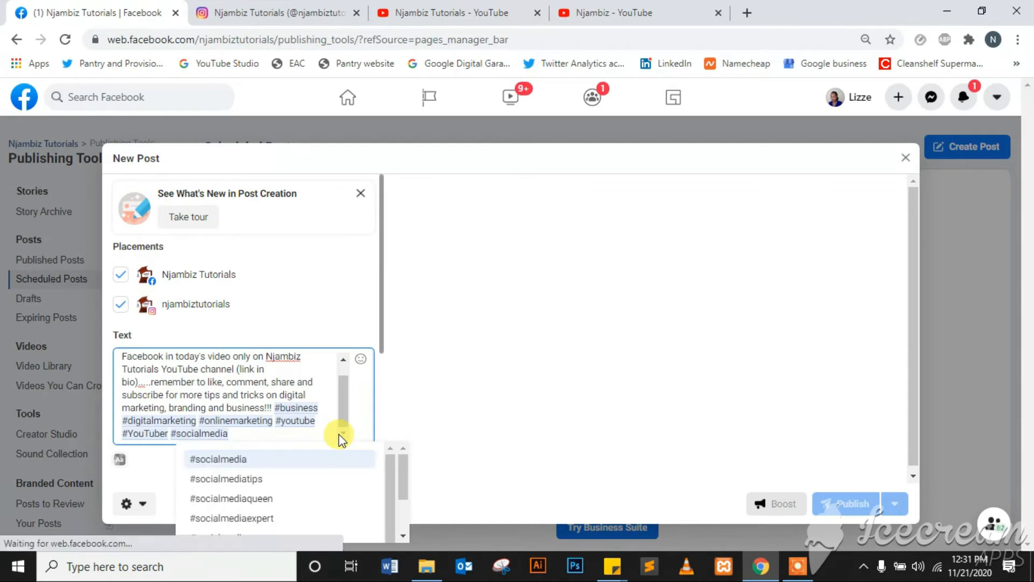
text(tips #socialmediamarketing)
click(343, 434)
click(284, 434)
text(#you)
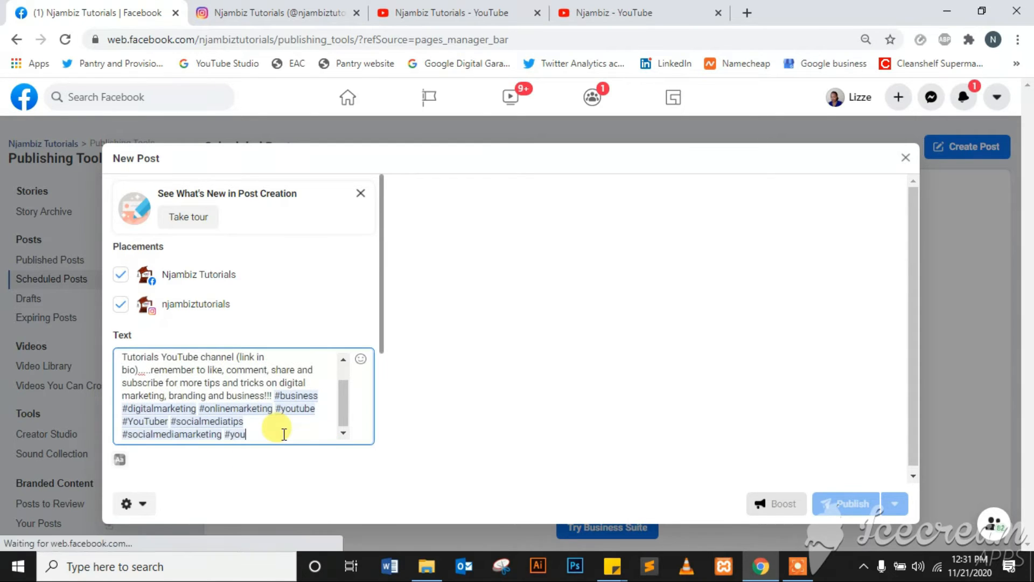
text(tubetutorials)
- Attach a 1080 x 1080 photo from the computer to the new post
drag(376, 293, 385, 366)
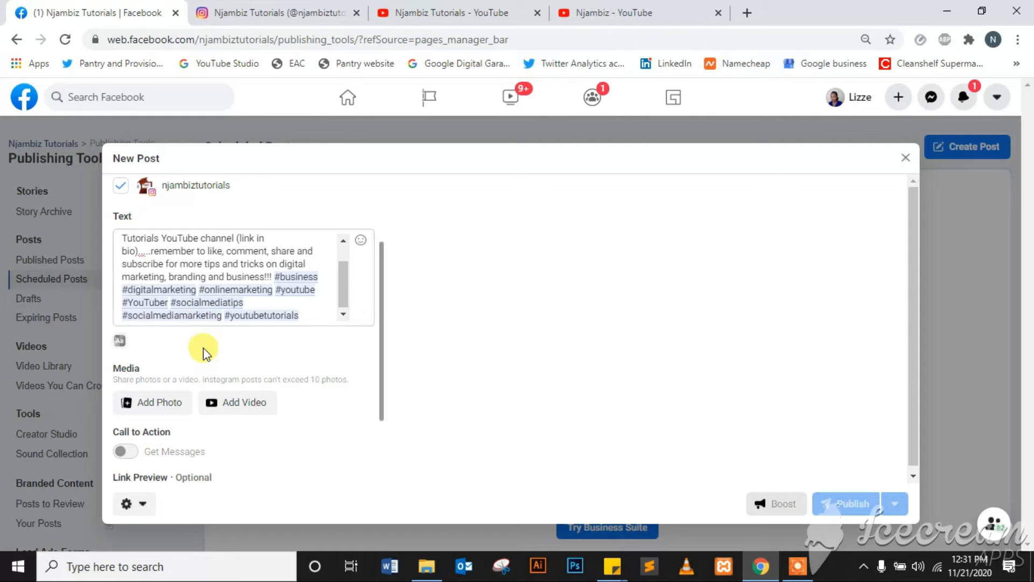
click(162, 402)
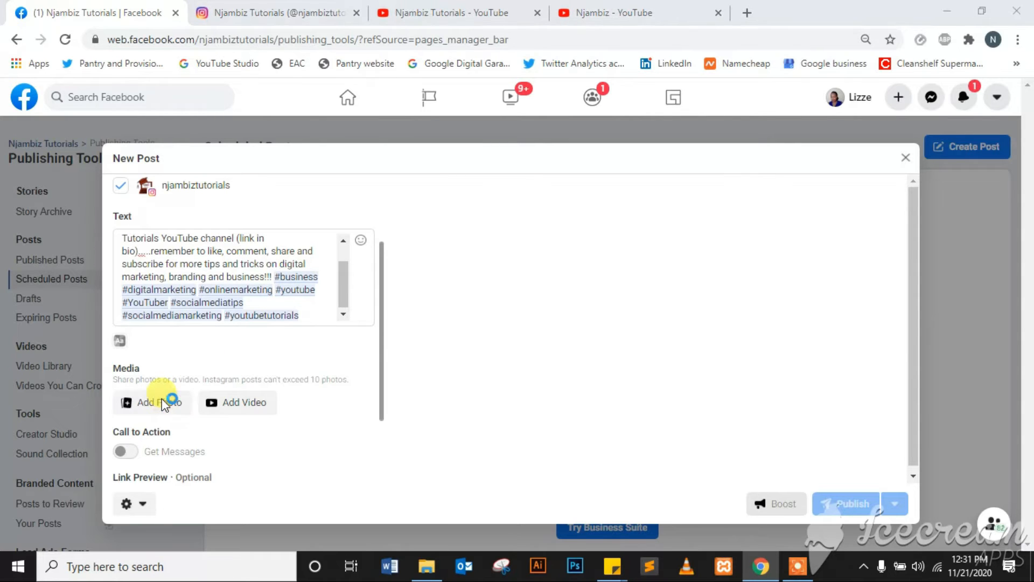
click(156, 149)
click(403, 338)
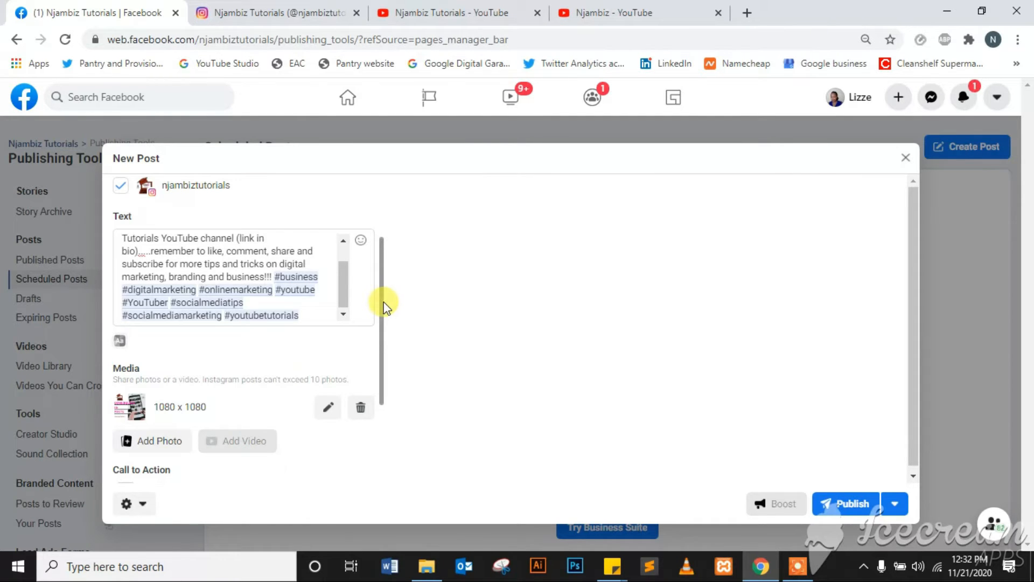
scroll(380, 319, down, 1)
drag(381, 319, 382, 365)
scroll(381, 344, down, 1)
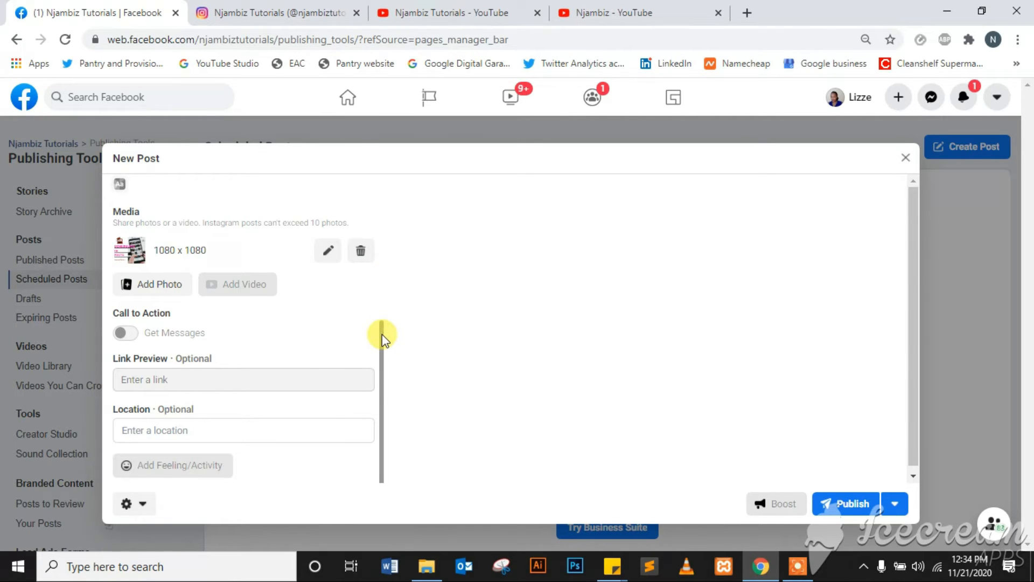
drag(382, 337, 381, 185)
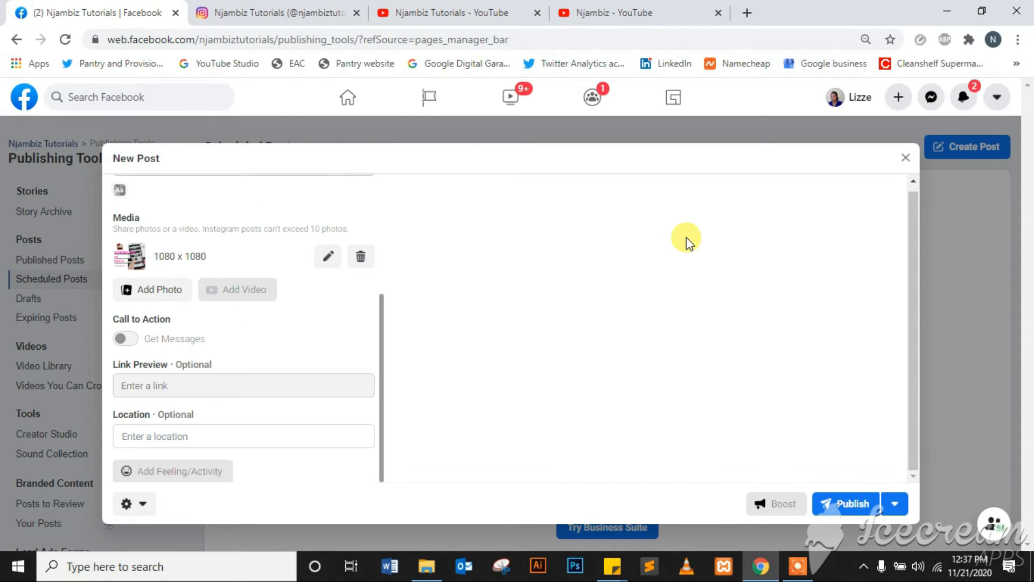
click(895, 505)
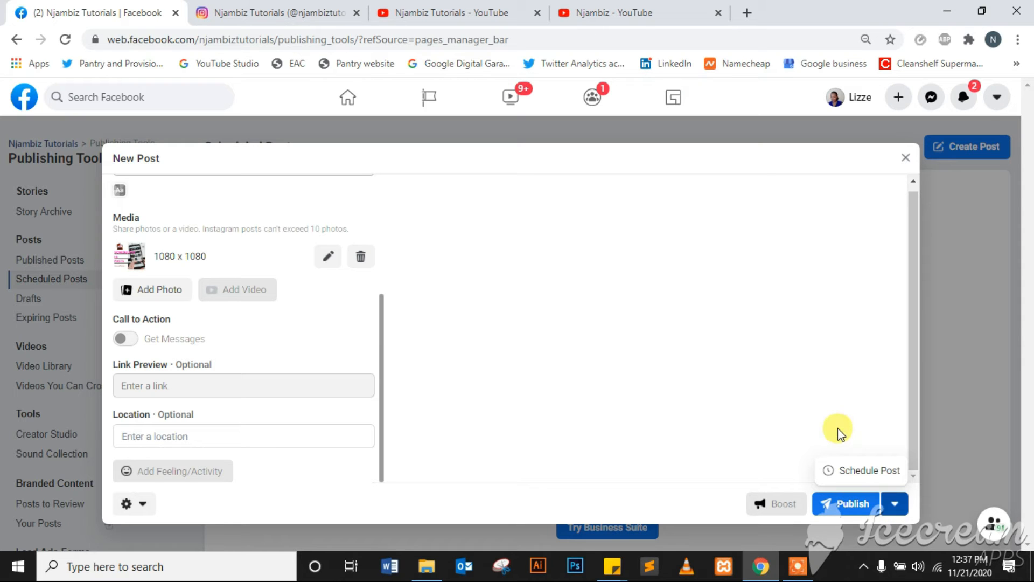
click(860, 474)
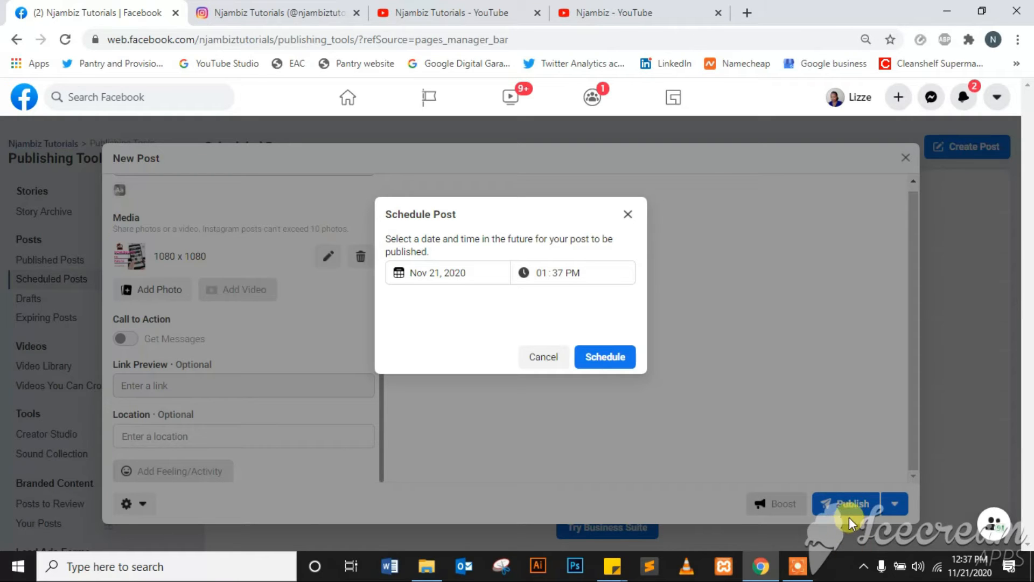
click(628, 215)
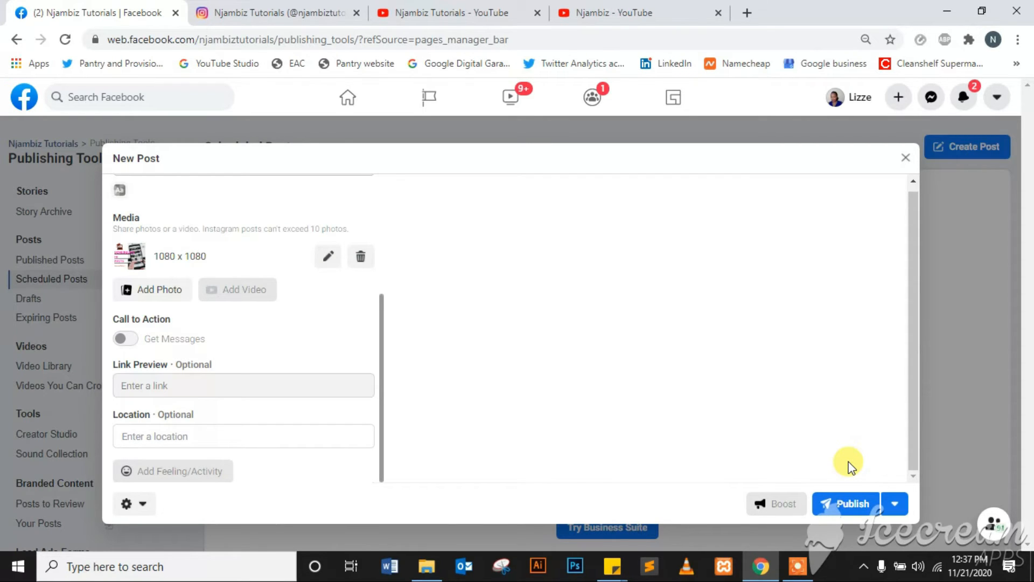
- Set the post's publishing schedule to Nov 21, 2020 at 01:00 PM
click(895, 504)
click(873, 476)
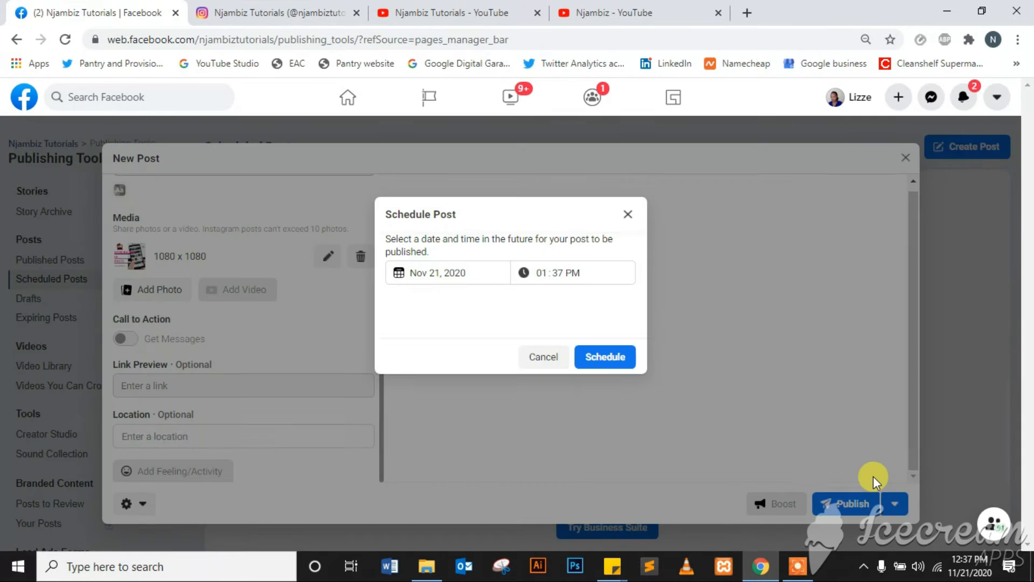
click(534, 275)
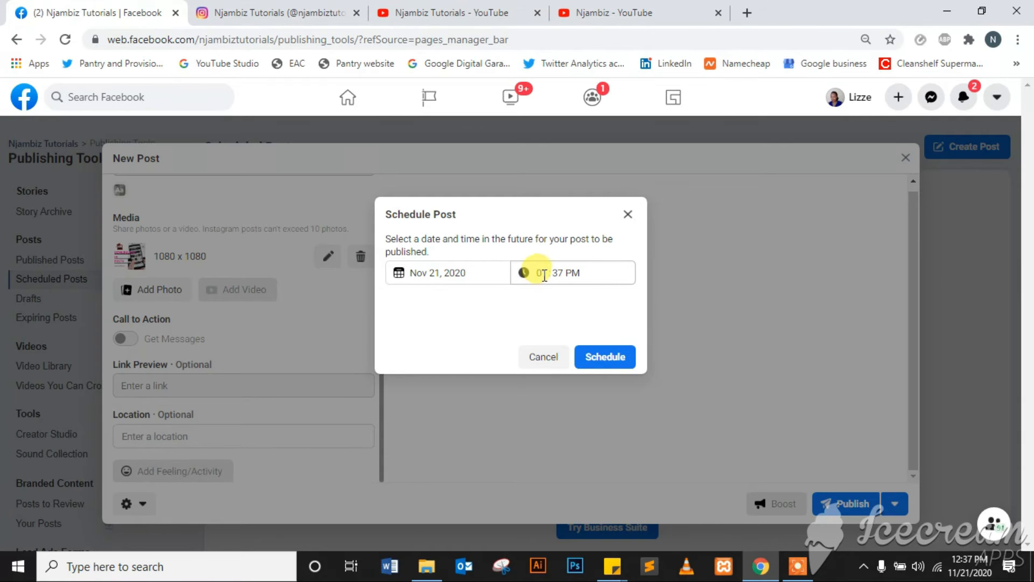
click(543, 272)
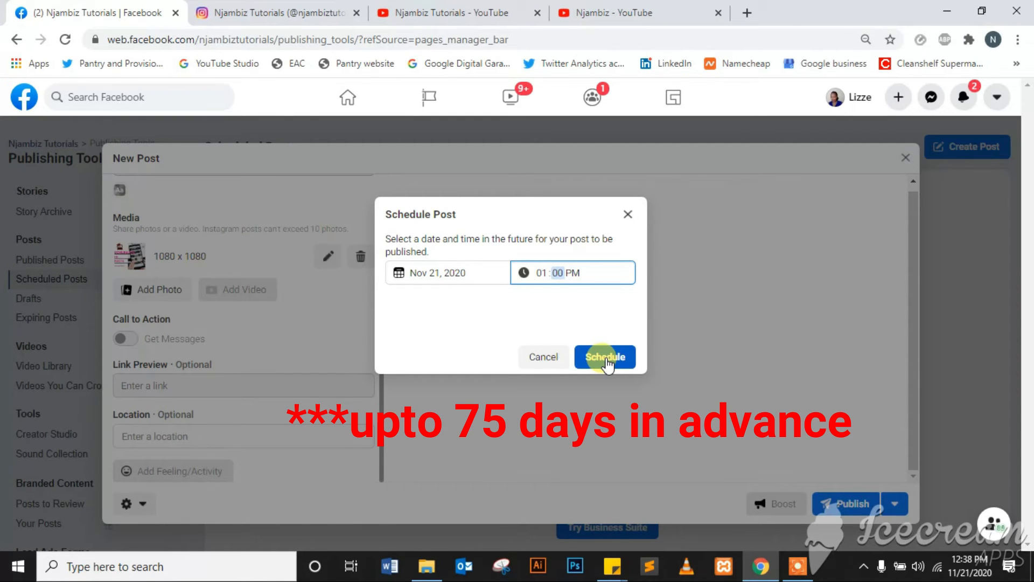
click(605, 357)
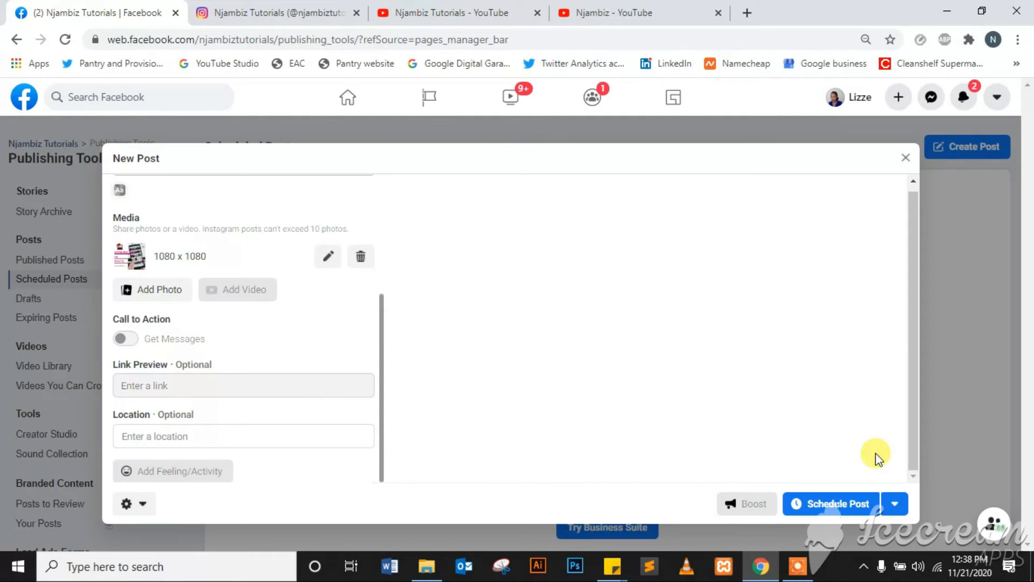
- Schedule the finished post with its photo, caption and chosen publishing time
click(846, 504)
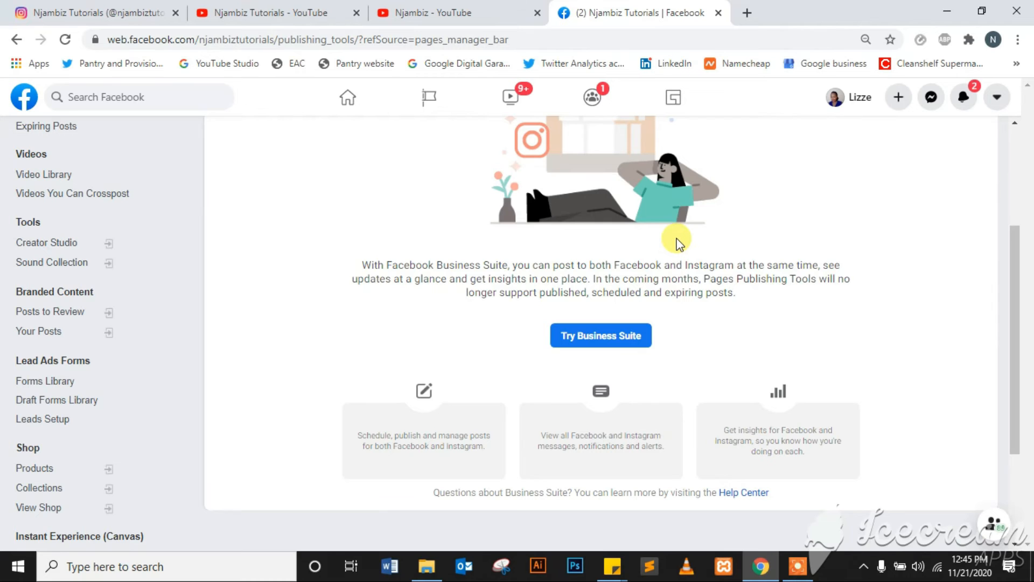
- Open Facebook Business Suite from the Scheduled Posts page and display the list of scheduled posts
drag(1015, 300, 1021, 184)
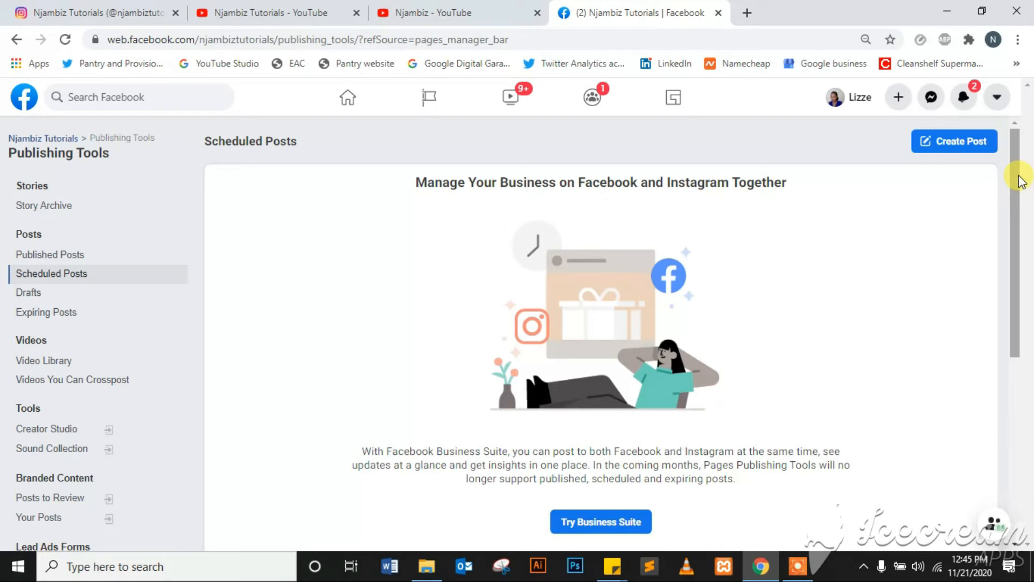
drag(1011, 143, 1015, 224)
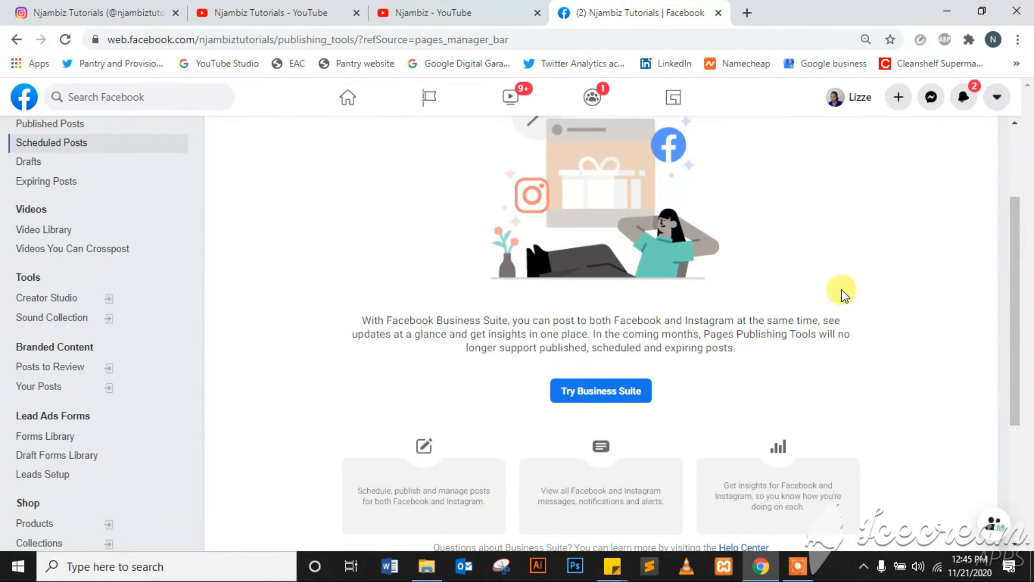
click(601, 392)
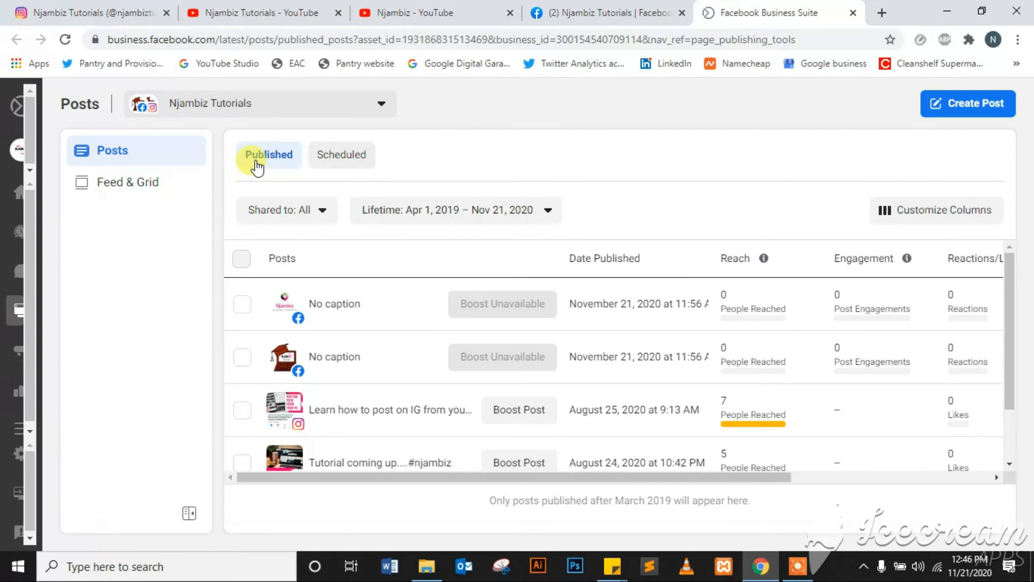
click(345, 160)
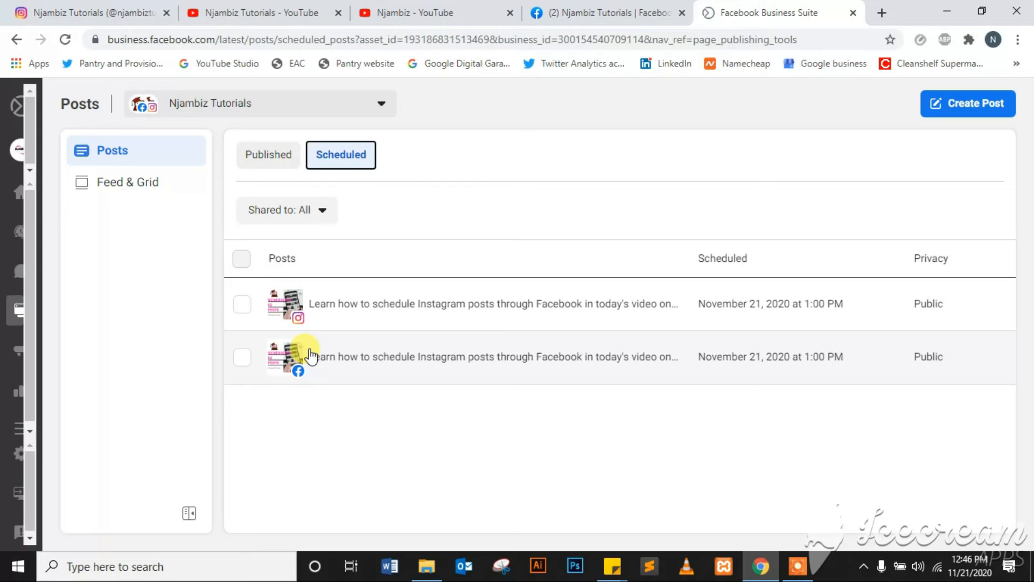
- Select the scheduled Instagram and Facebook posts and examine their details, preview and available post actions
click(250, 311)
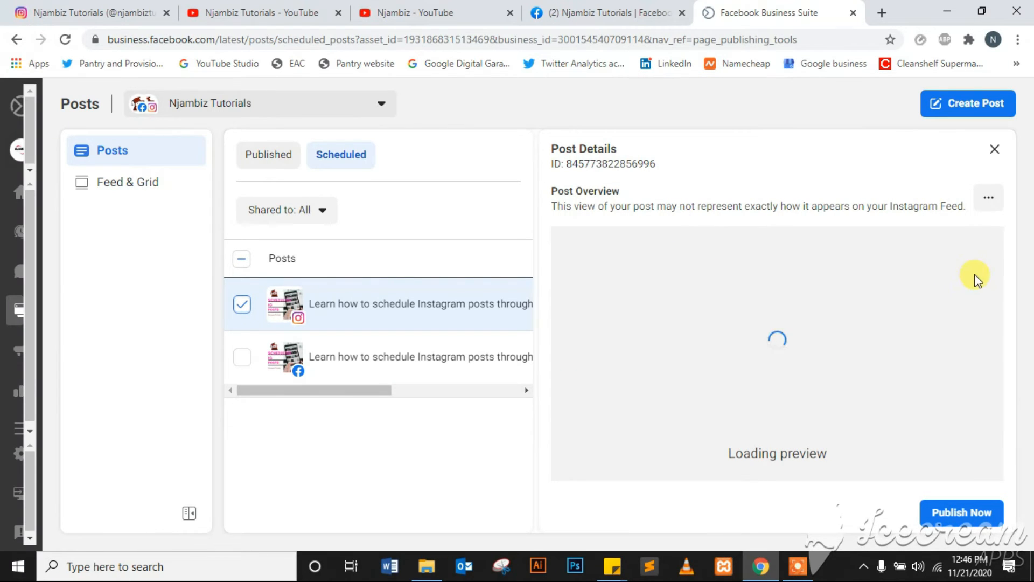
click(988, 208)
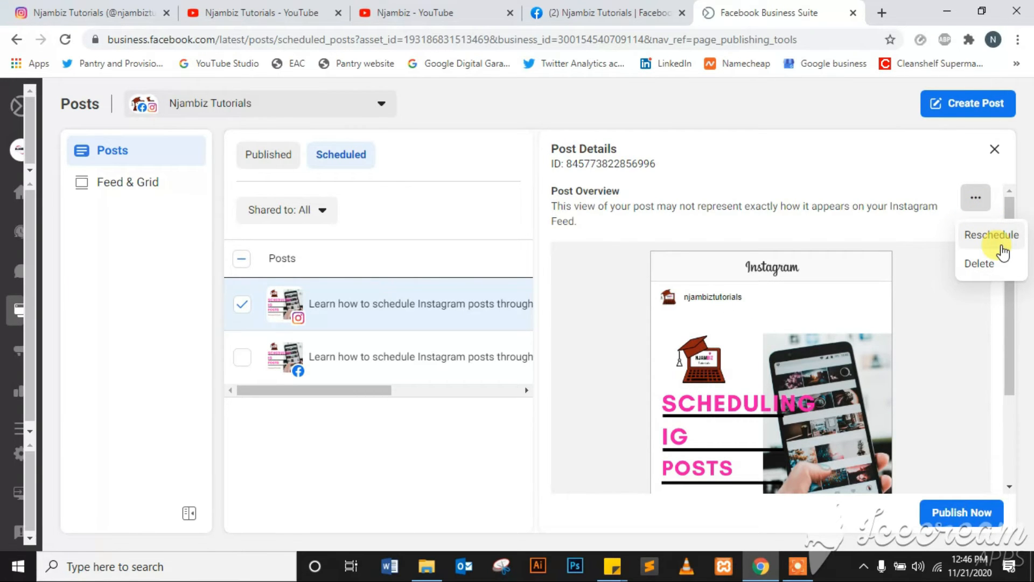
click(879, 169)
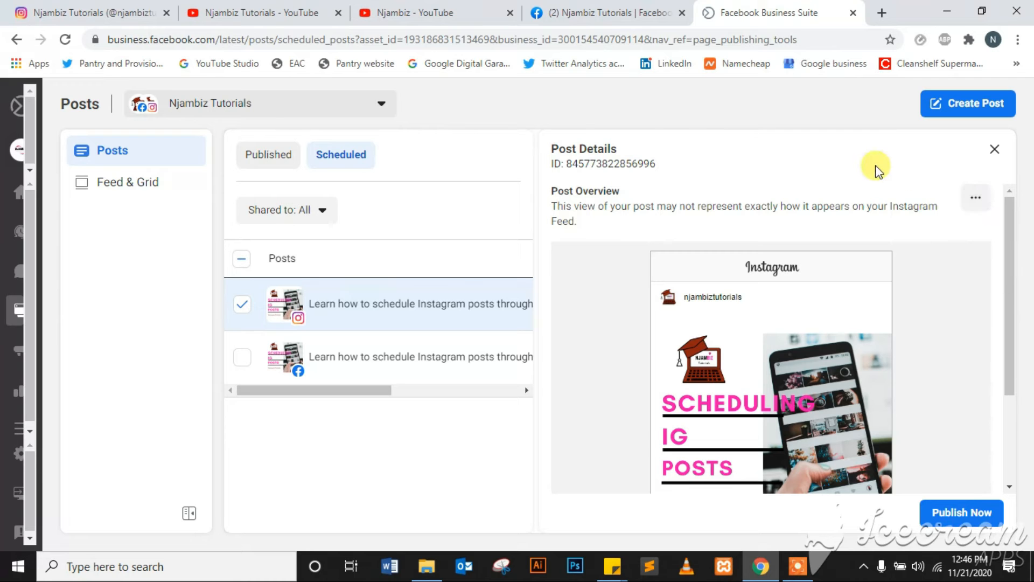
drag(1010, 268, 1029, 377)
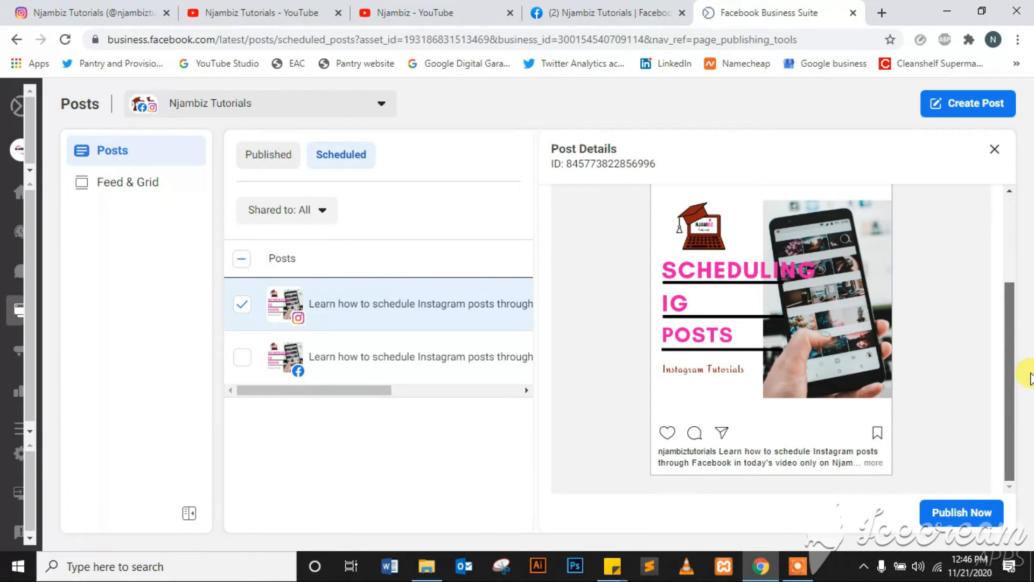
scroll(1016, 286, up, 5)
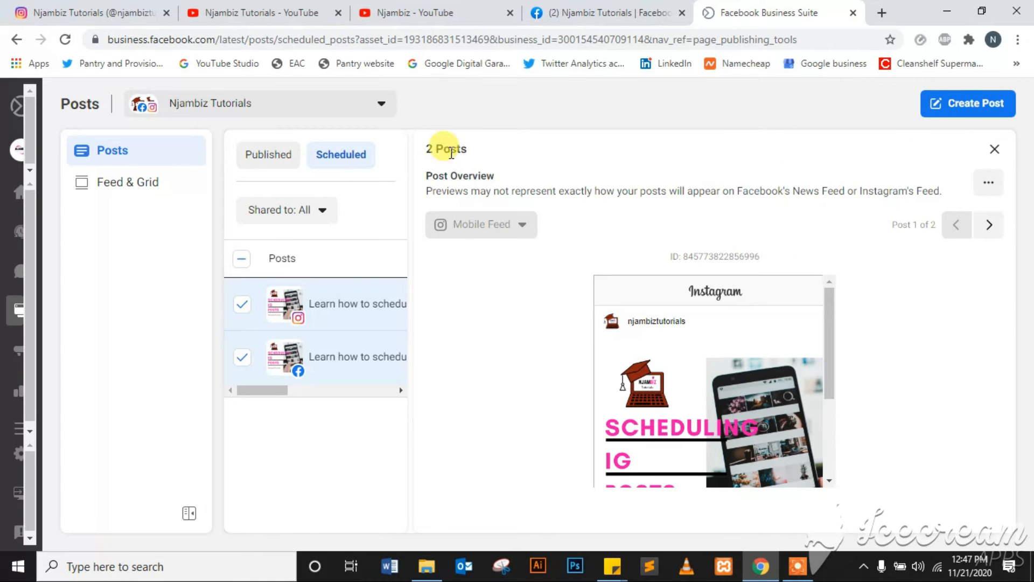
click(248, 259)
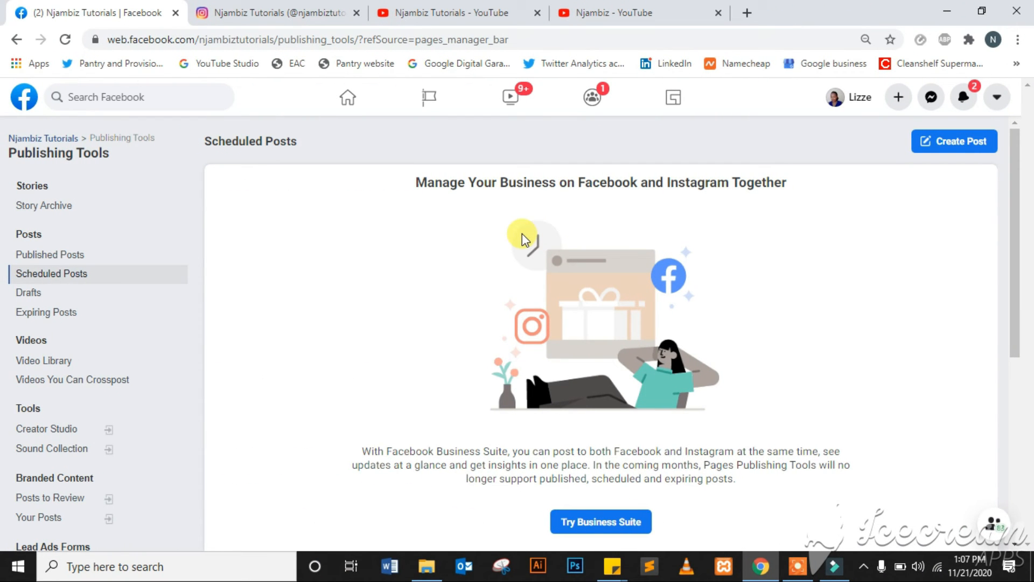
- Open the Njambiz Tutorials Facebook page from Publishing Tools and check the published post in its feed
click(72, 141)
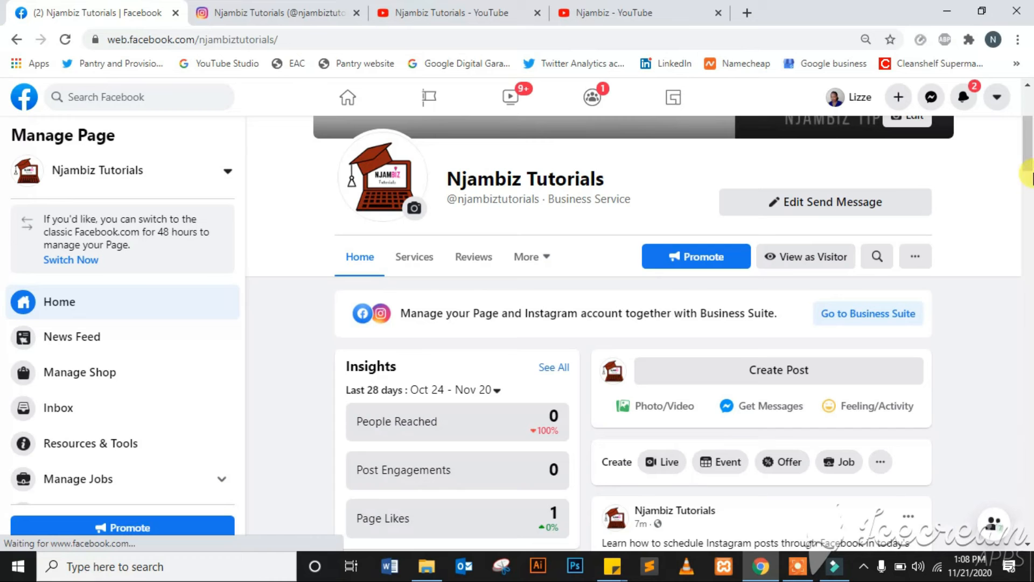
drag(1029, 156, 1030, 195)
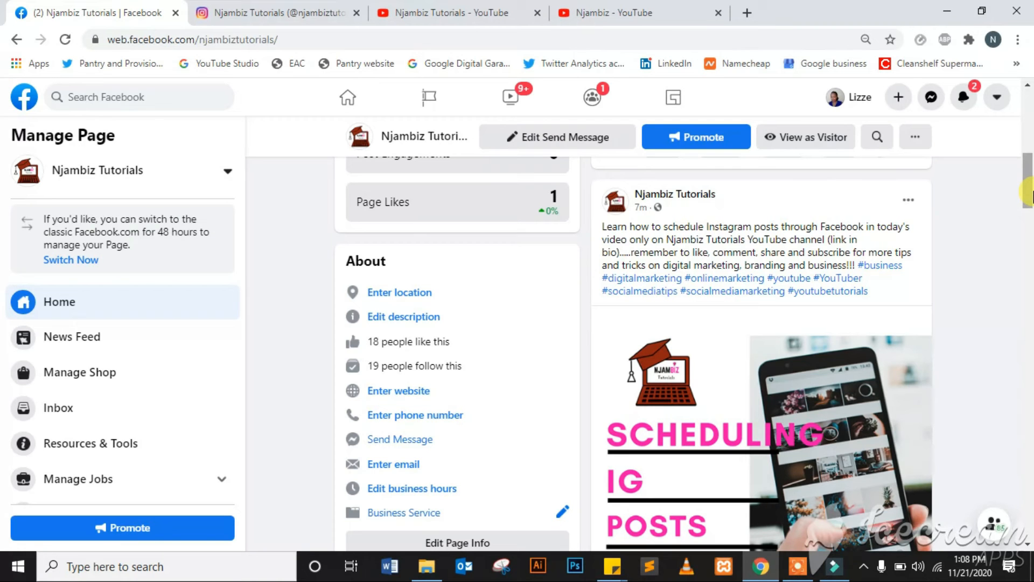
mouse_move(1029, 191)
mouse_down()
mouse_move(1030, 210)
mouse_move(1030, 178)
mouse_up()
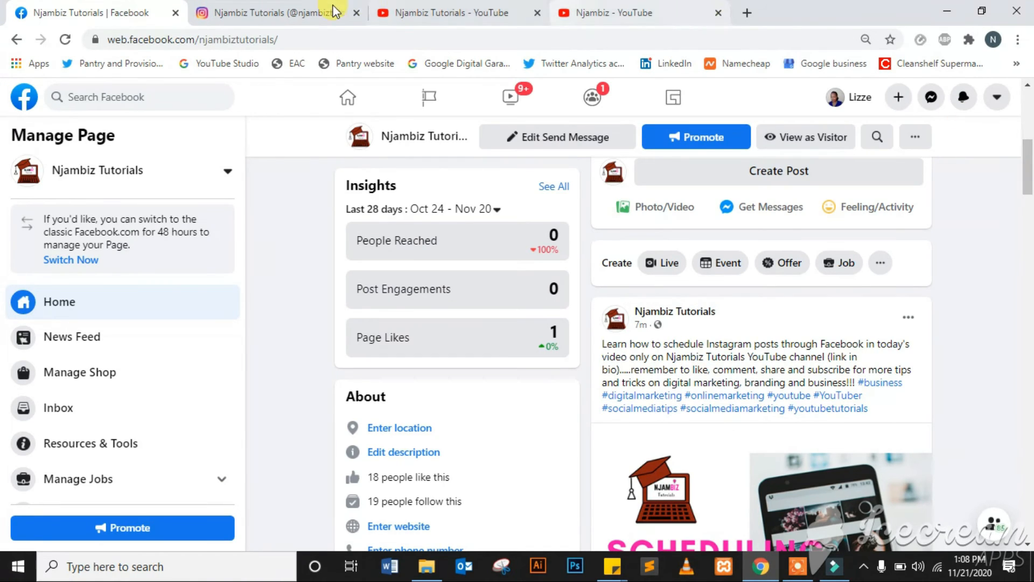
- Switch to the njambiztutorials Instagram profile and open the "Scheduling IG Posts" post to check its photo, caption and hashtags
click(300, 6)
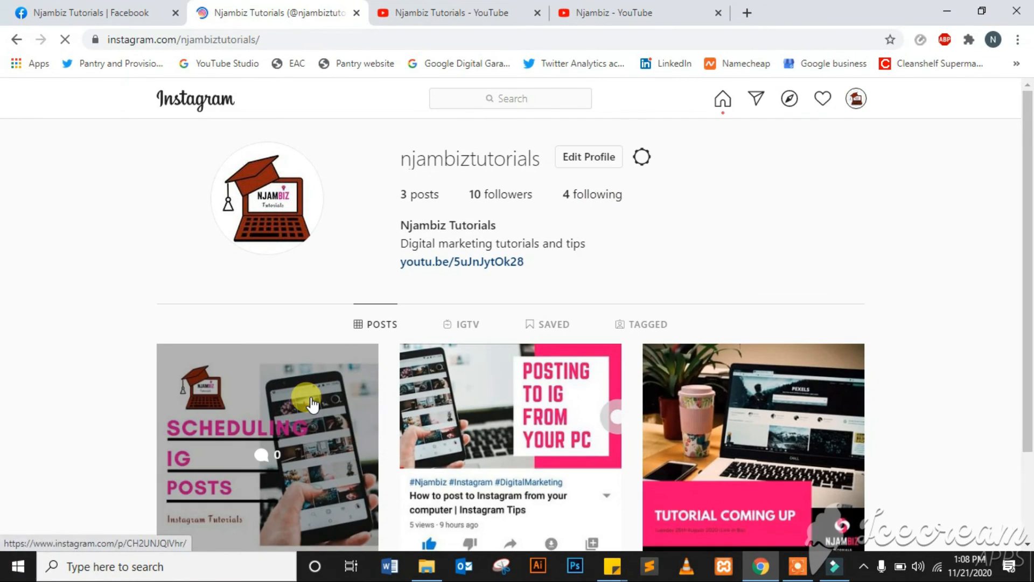
click(311, 398)
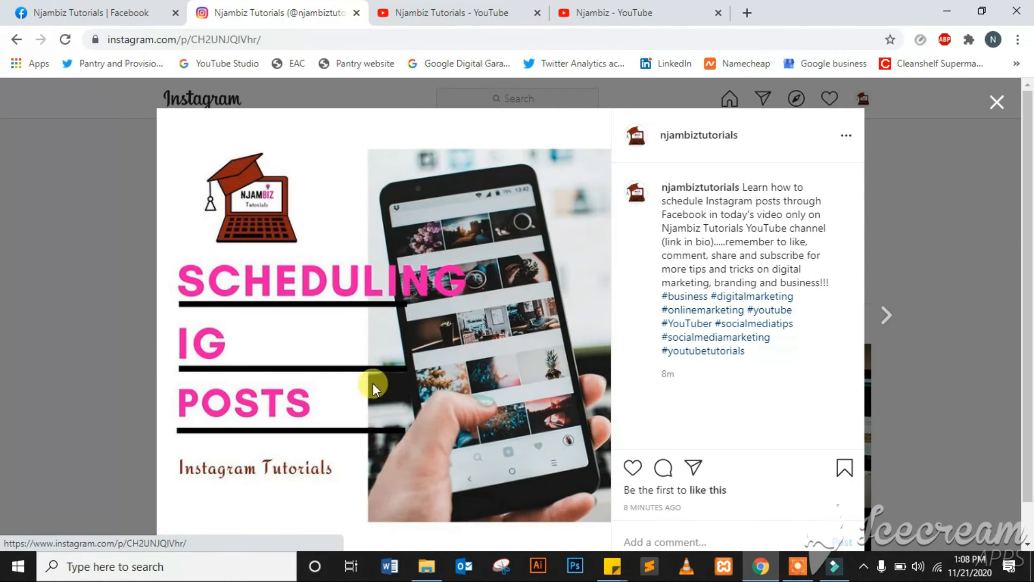
scroll(1029, 195, down, 1)
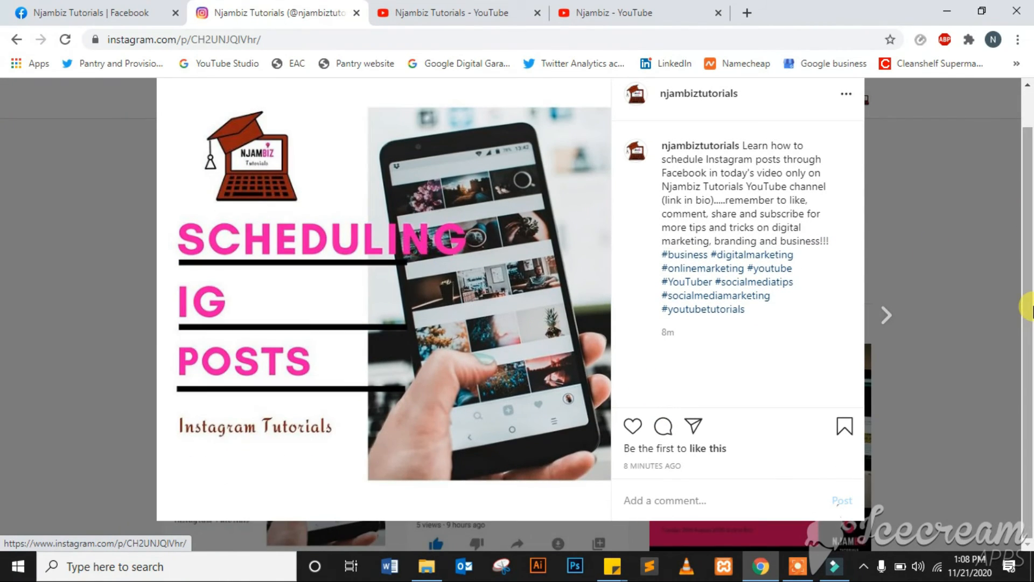
click(1033, 209)
drag(1031, 139, 1029, 100)
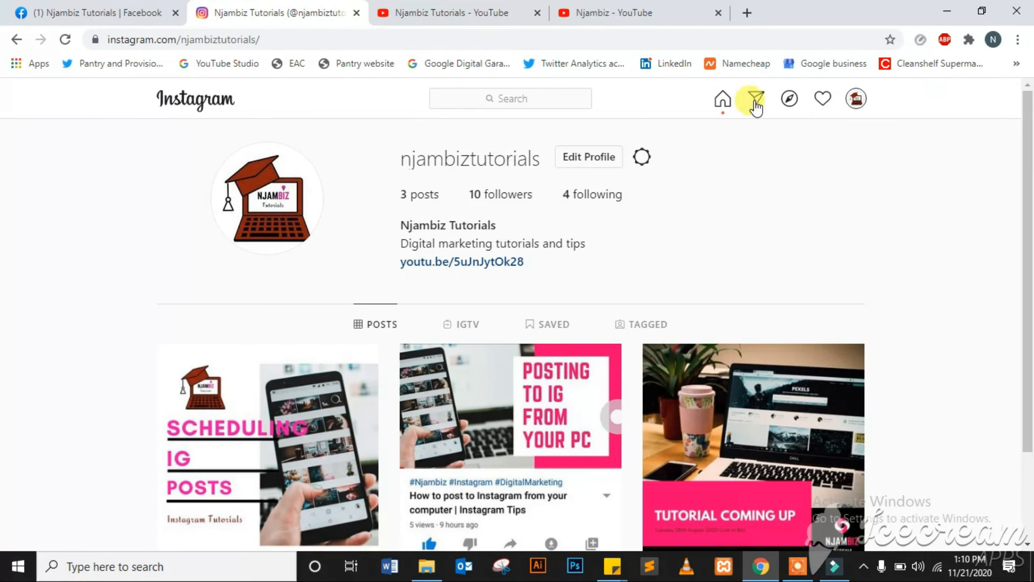
- Switch to the Njambiz Tutorials YouTube channel page
click(506, 6)
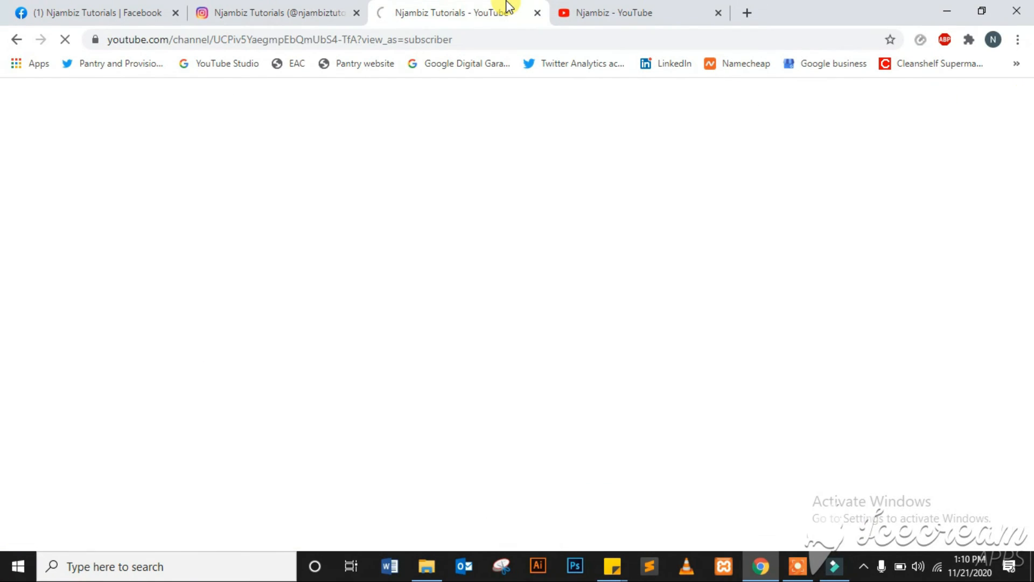